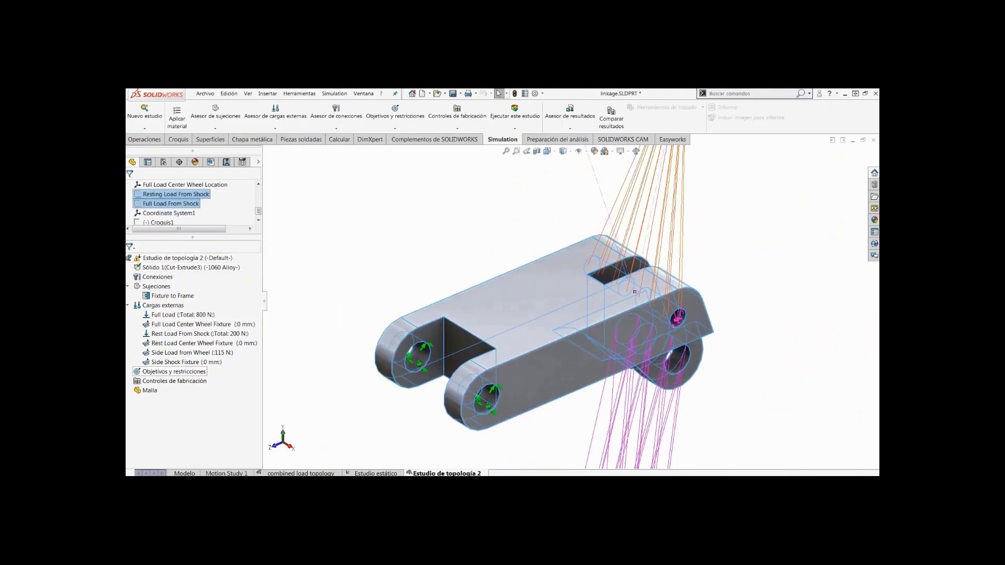
Step: Set the study goal to minimize mass with a displacement constraint, using a specified factor of 1.3 times the maximum-size model displacement
right_click(166, 372)
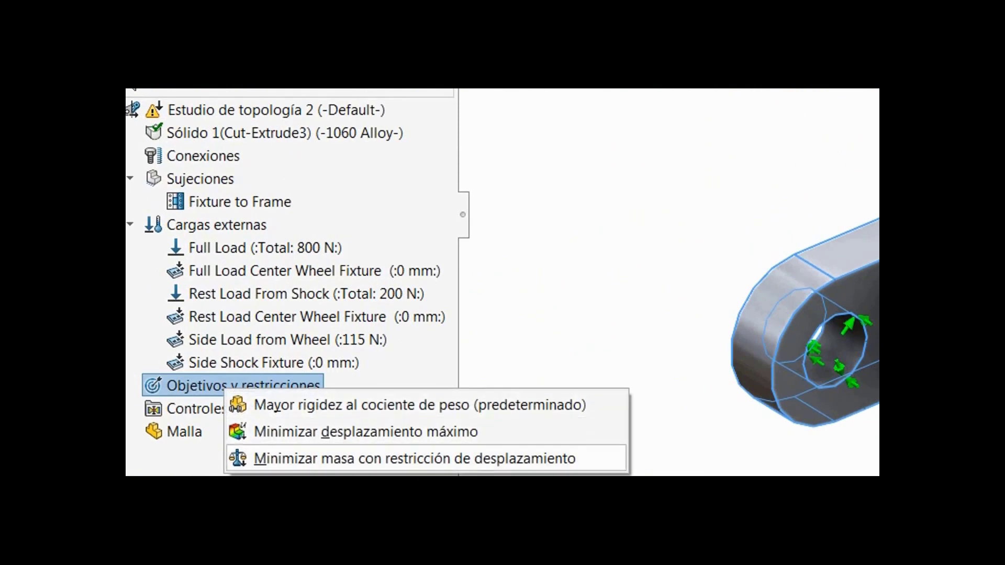
click(415, 458)
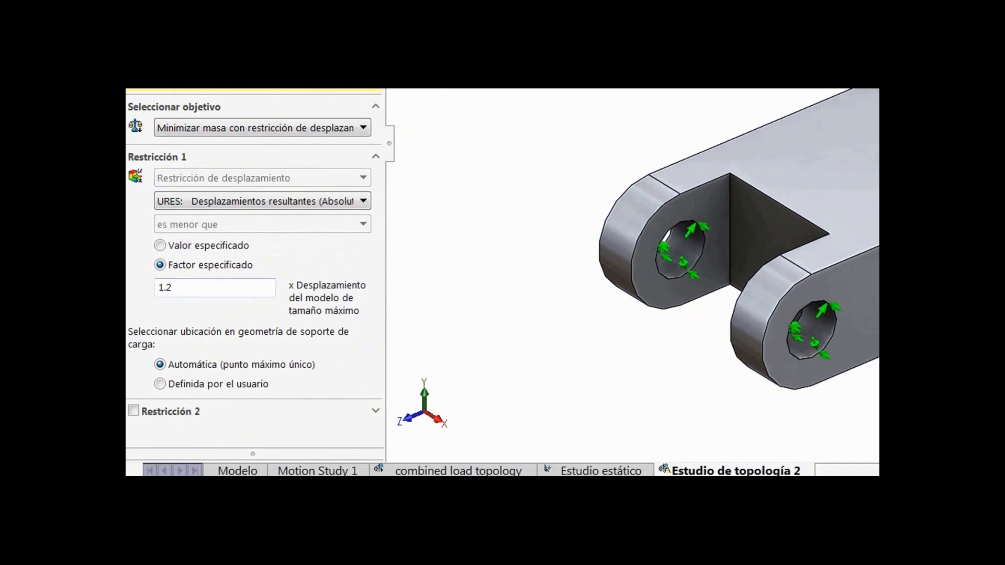
key(BackSpace)
text(3)
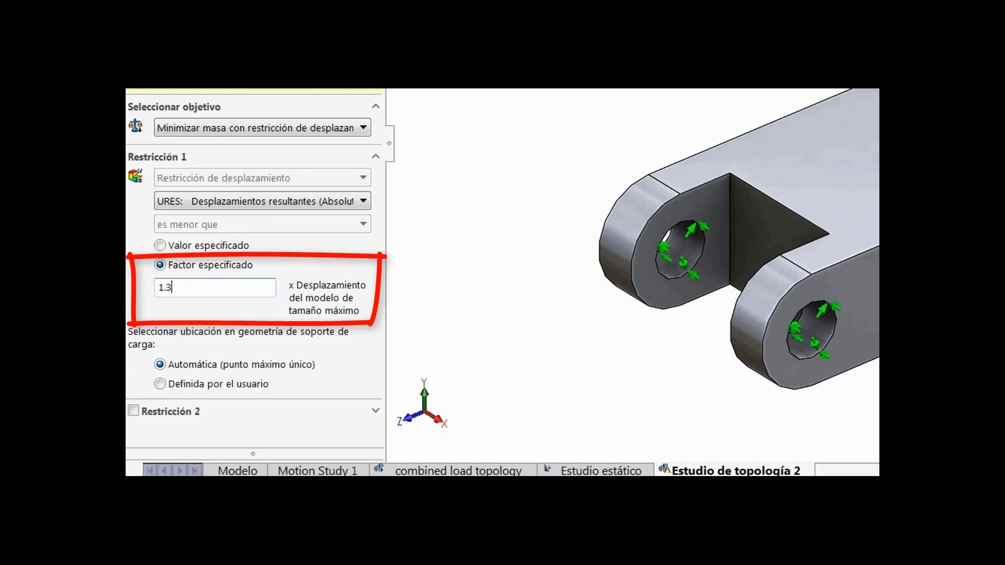
key(Return)
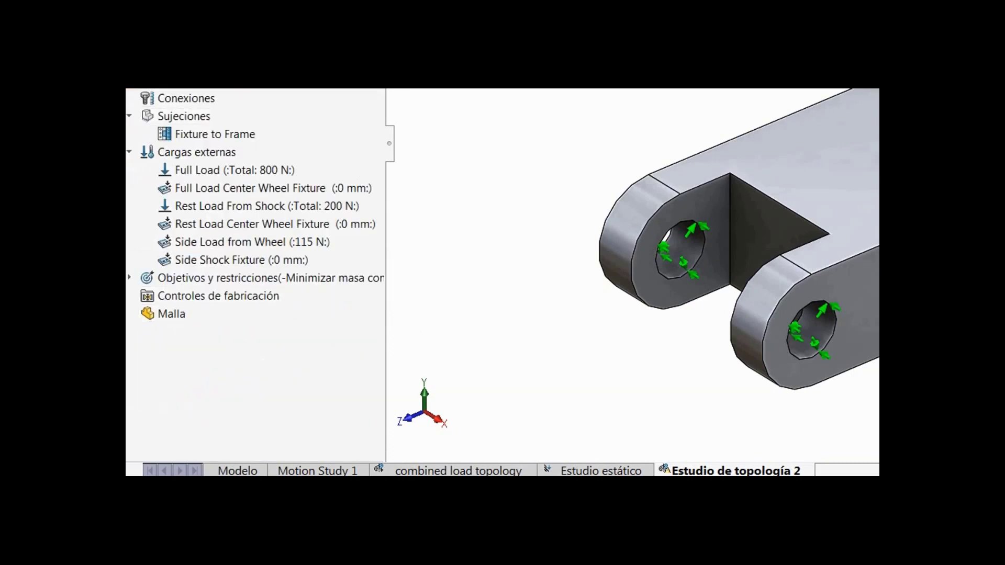
Step: Add a mid-plane de-mold control in both directions with an automatically determined central plane, using the fork notch's vertical edge as direction
right_click(203, 296)
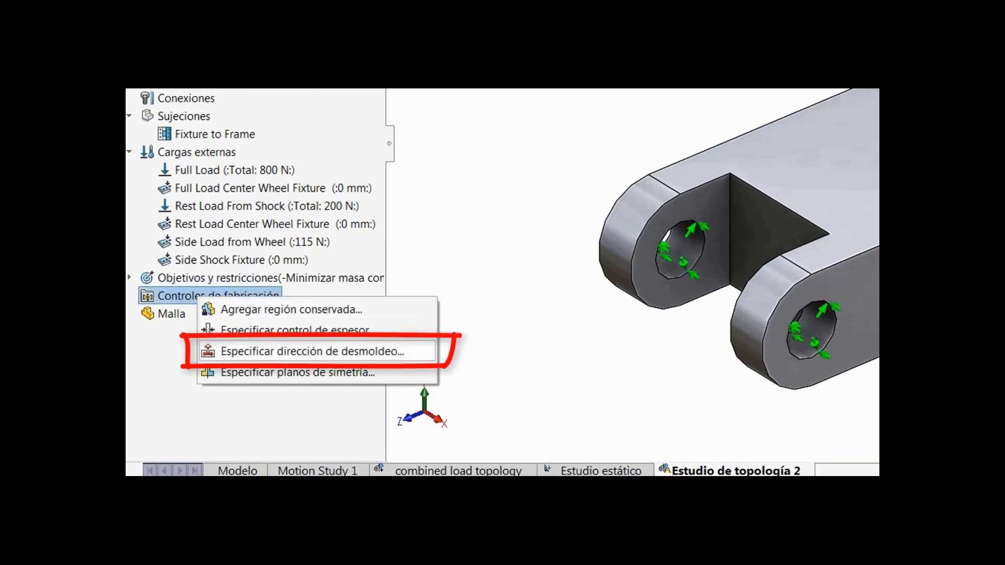
click(312, 351)
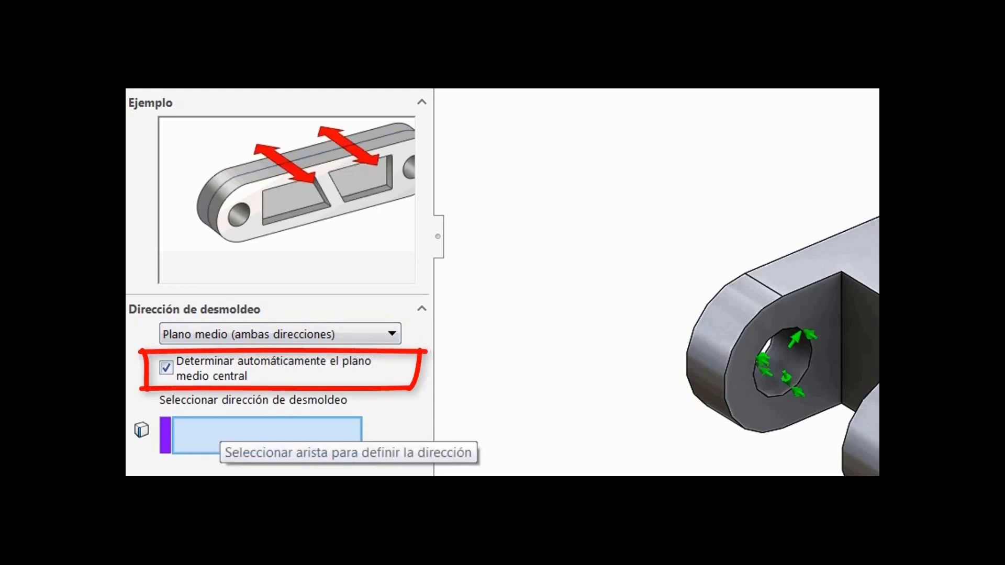
click(841, 338)
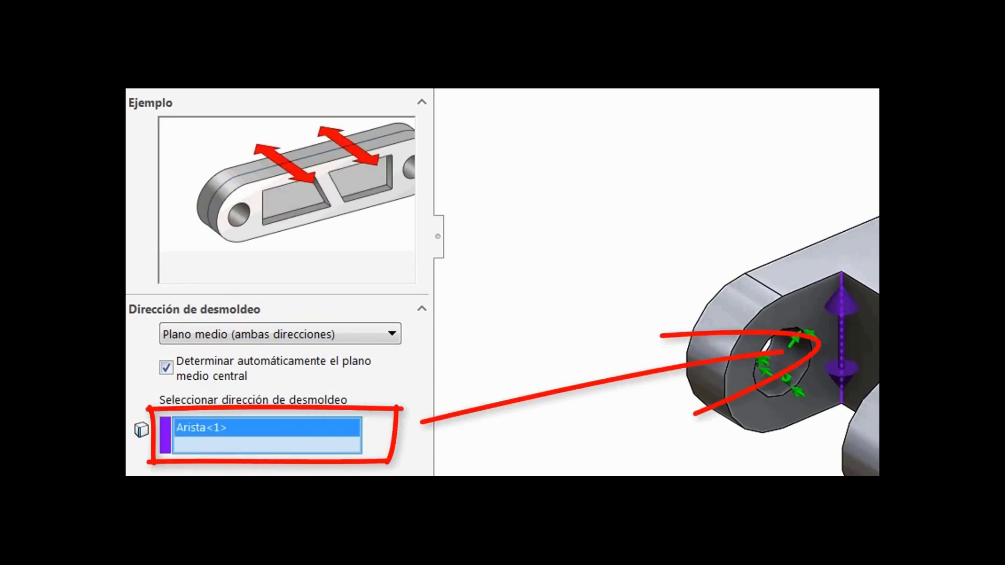
key(Return)
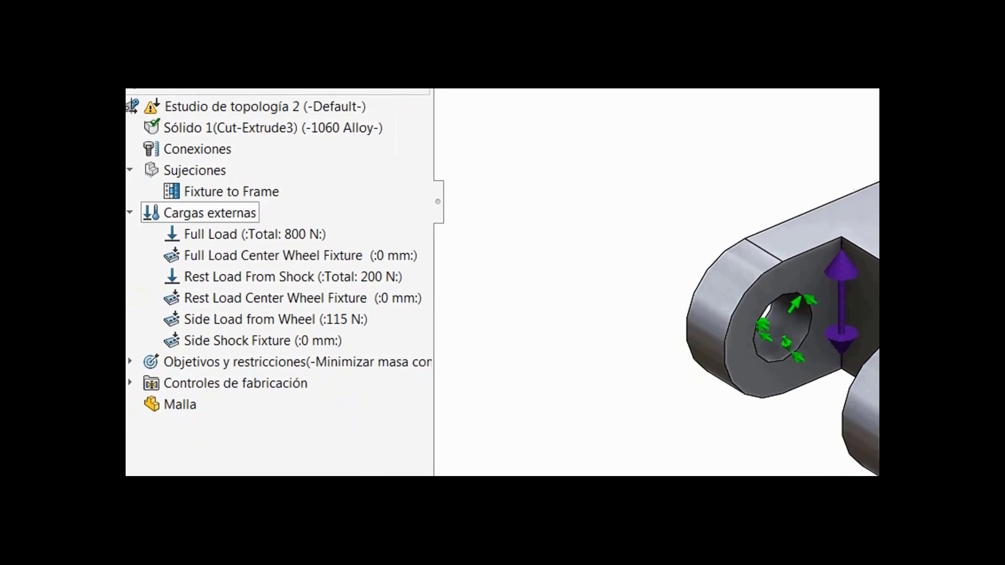
Step: Add a half symmetry control, clearing the preselected sketch lines and using Right Plane as the symmetry plane
right_click(222, 361)
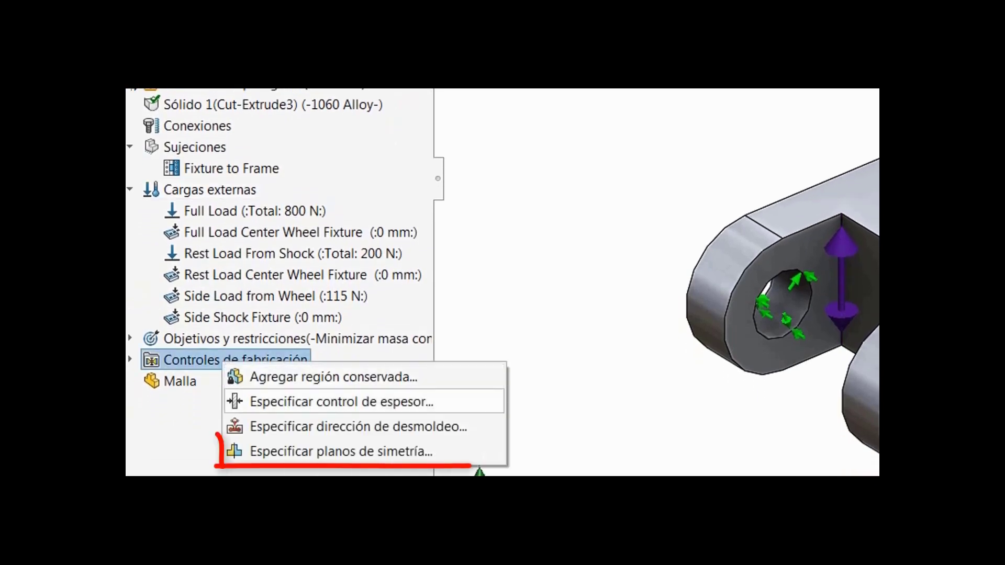
click(340, 451)
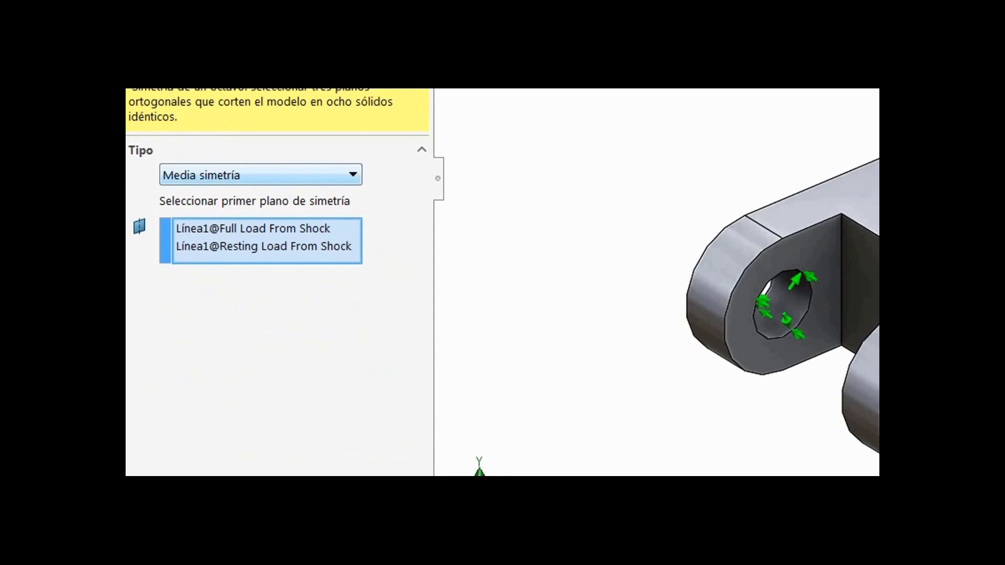
click(353, 175)
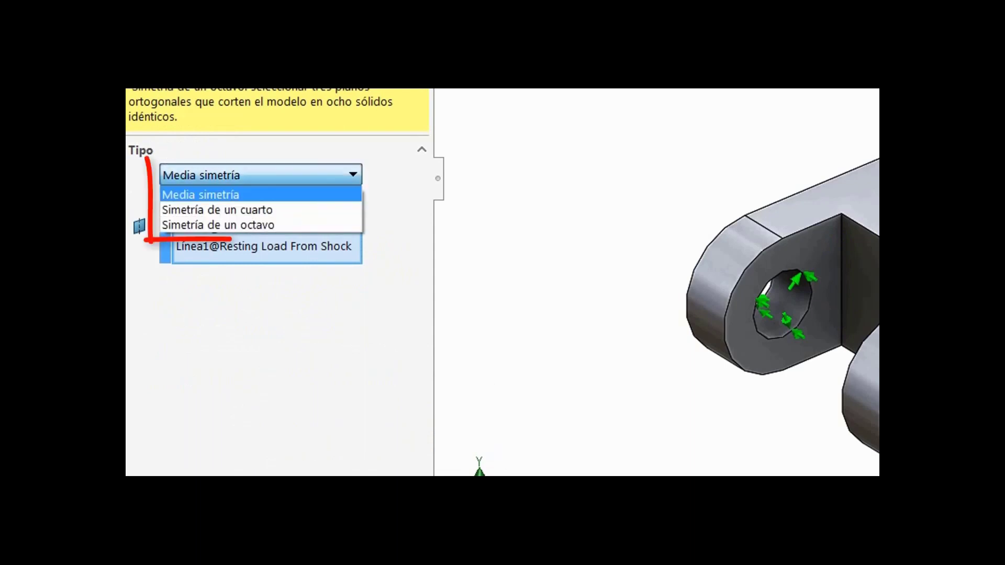
key(Escape)
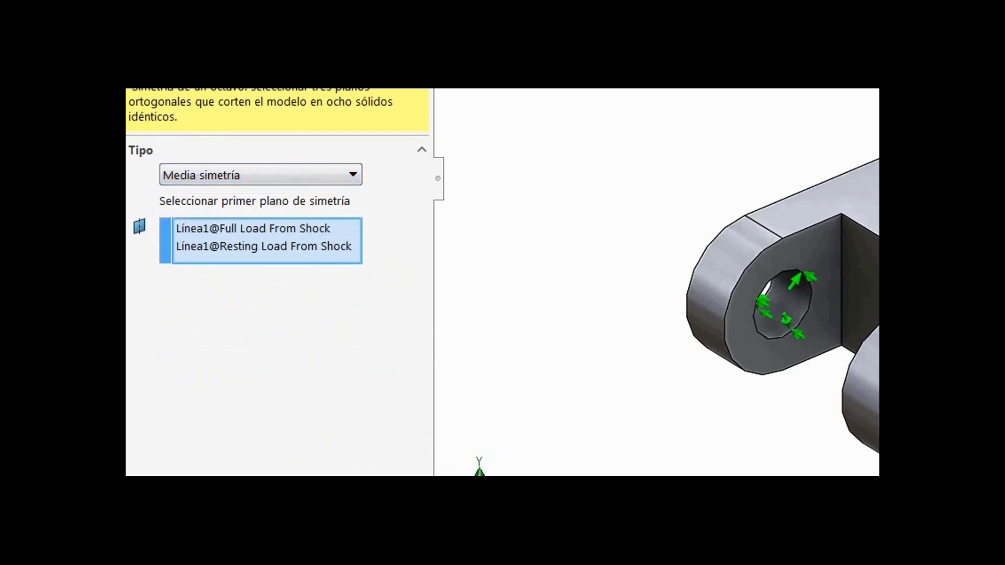
right_click(256, 242)
click(336, 253)
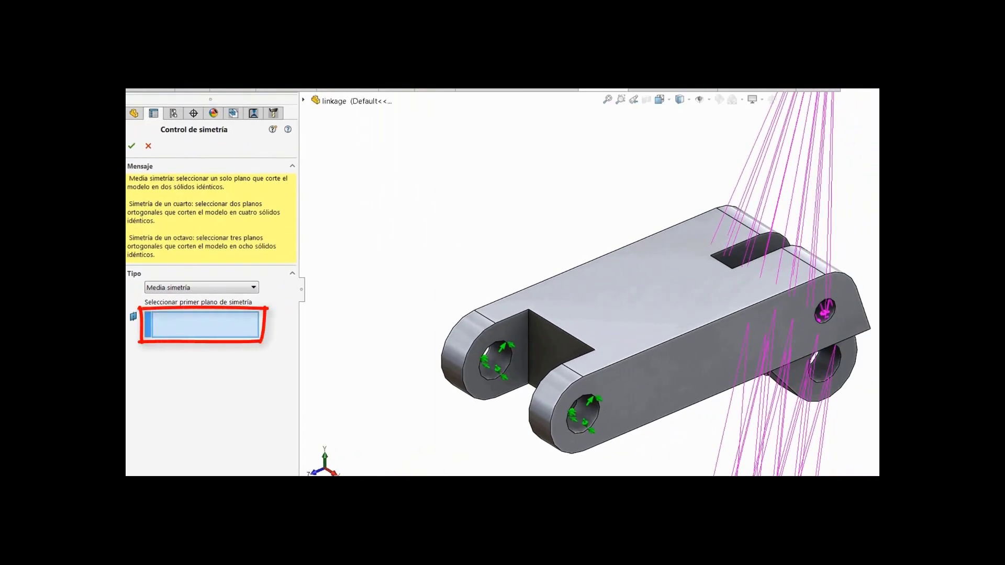
click(303, 100)
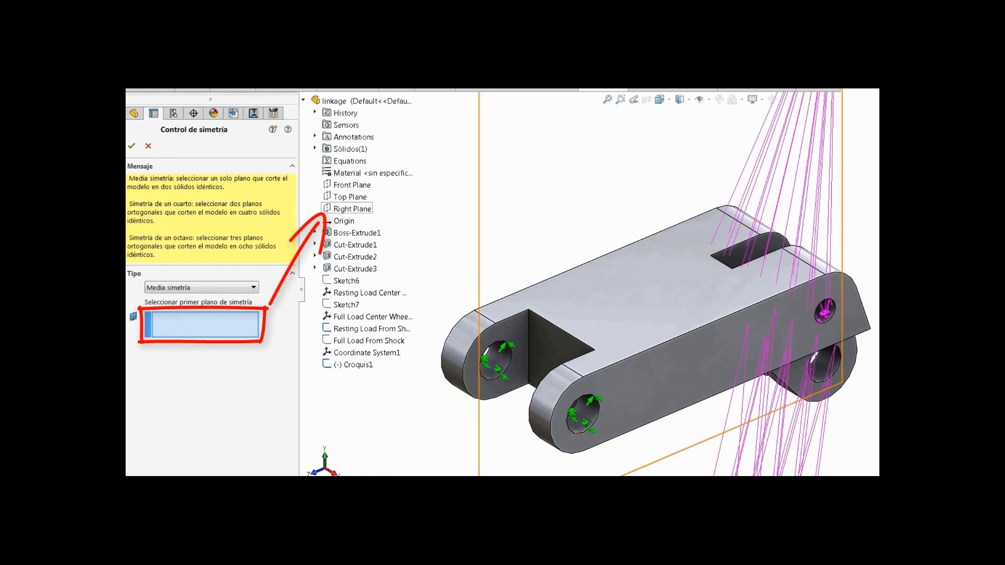
click(352, 209)
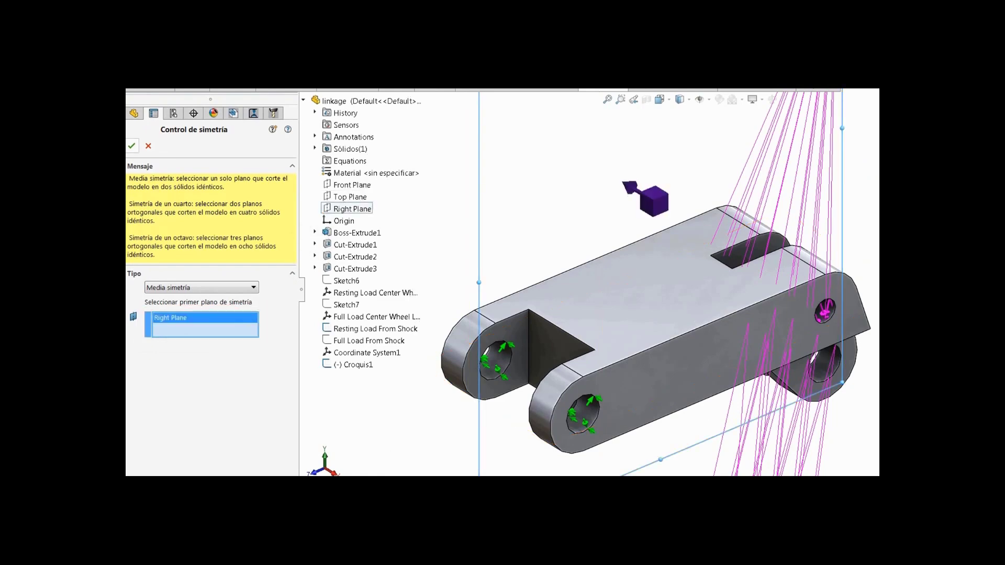
click(131, 146)
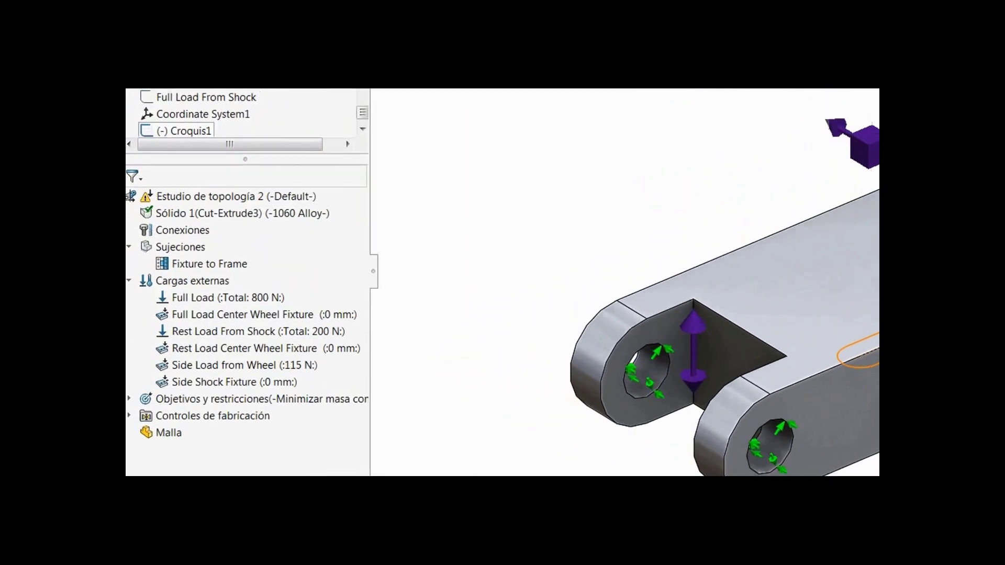
Step: Mesh the part with the mesh parameters enabled and run Estudio de topología 2
right_click(174, 455)
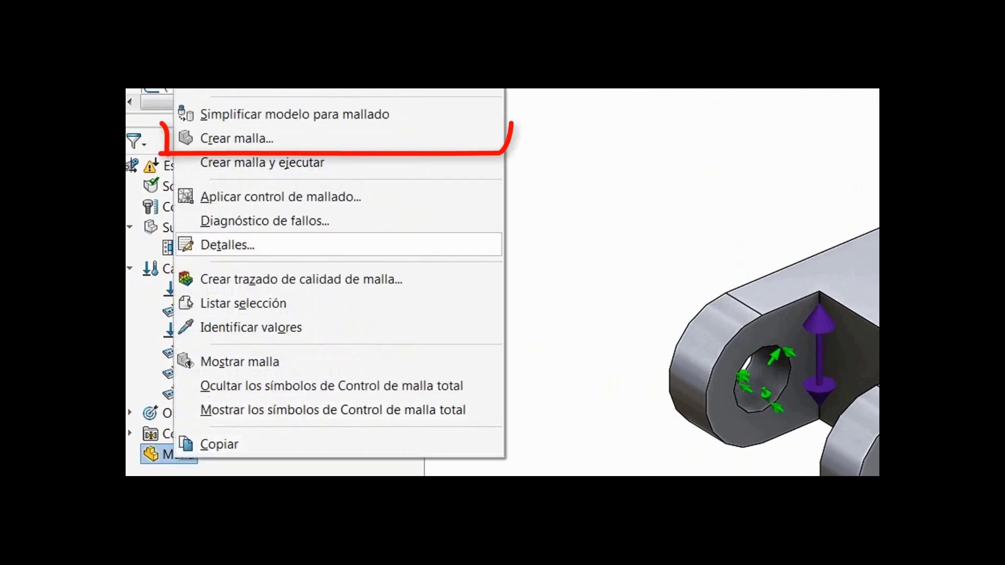
click(235, 138)
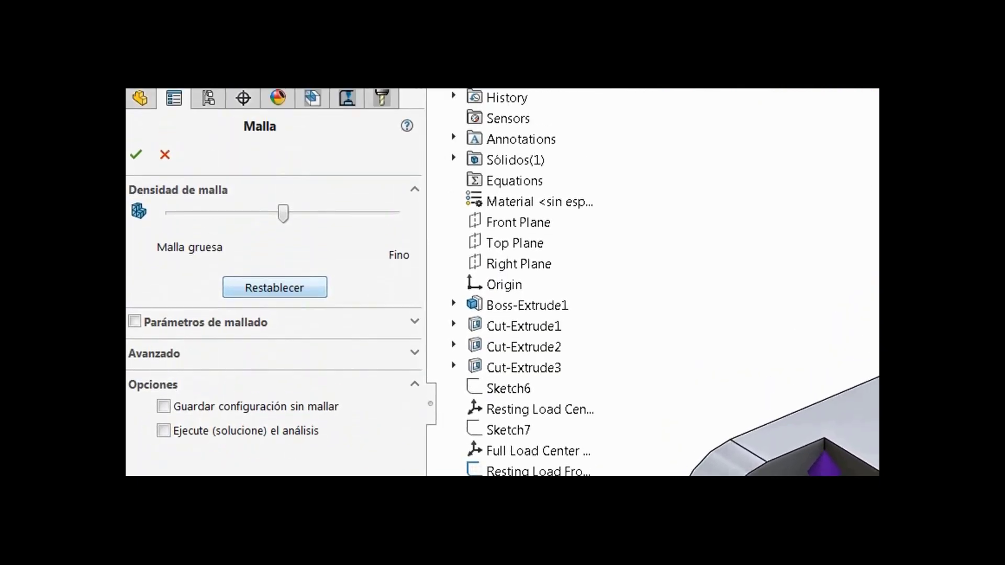
click(134, 321)
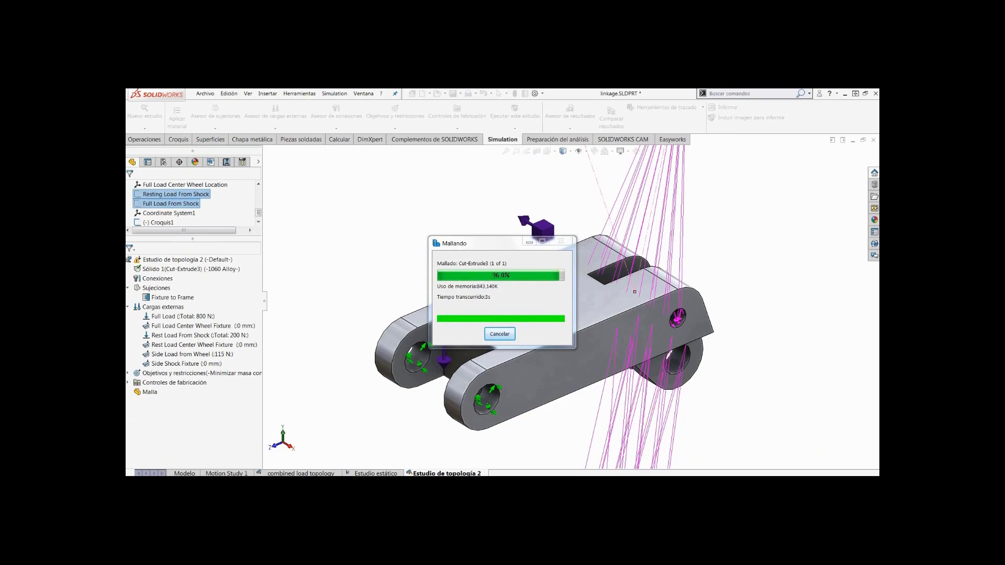
right_click(188, 259)
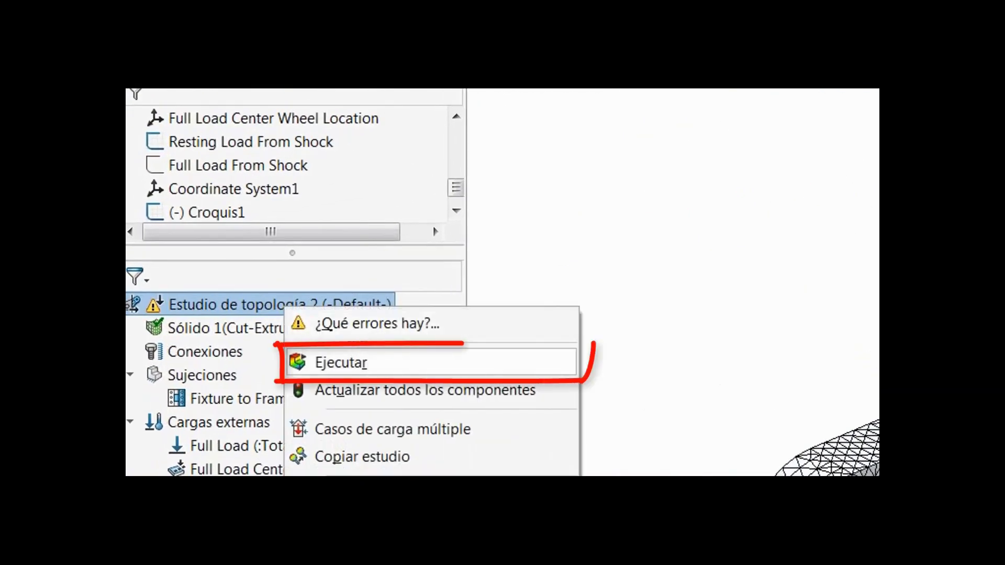
click(342, 363)
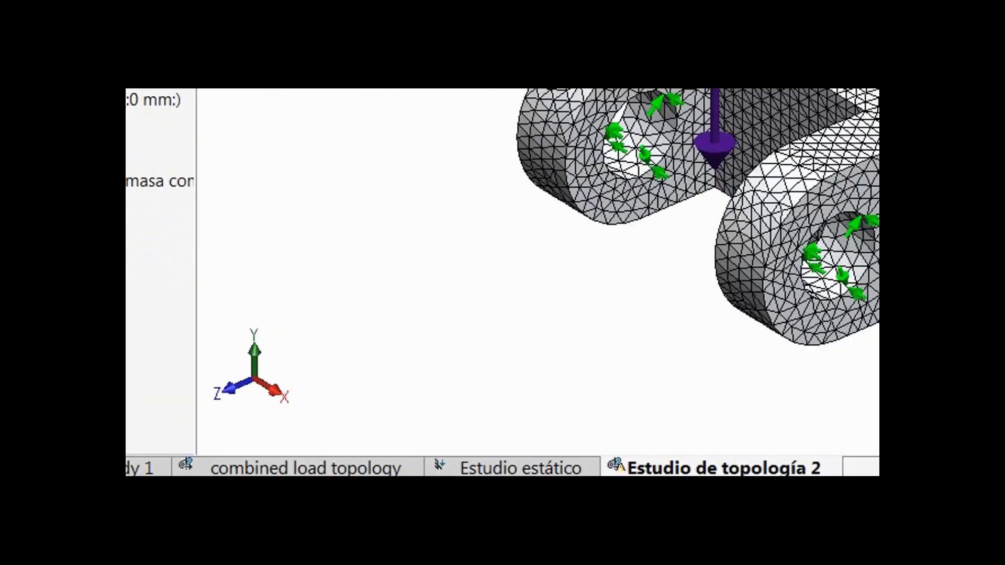
Step: Switch to the combined load topology study and turn off the display of simulation symbols
click(305, 467)
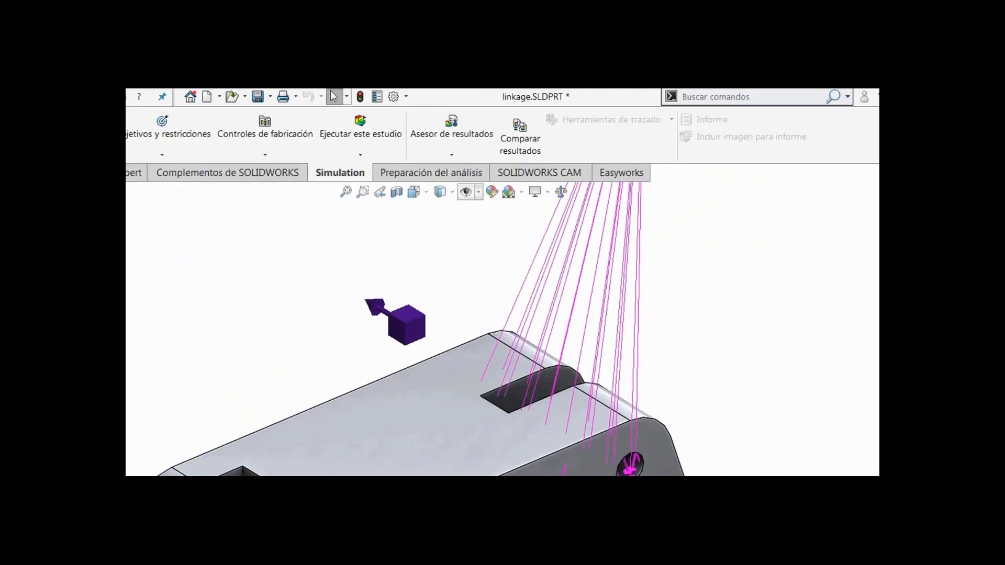
click(477, 191)
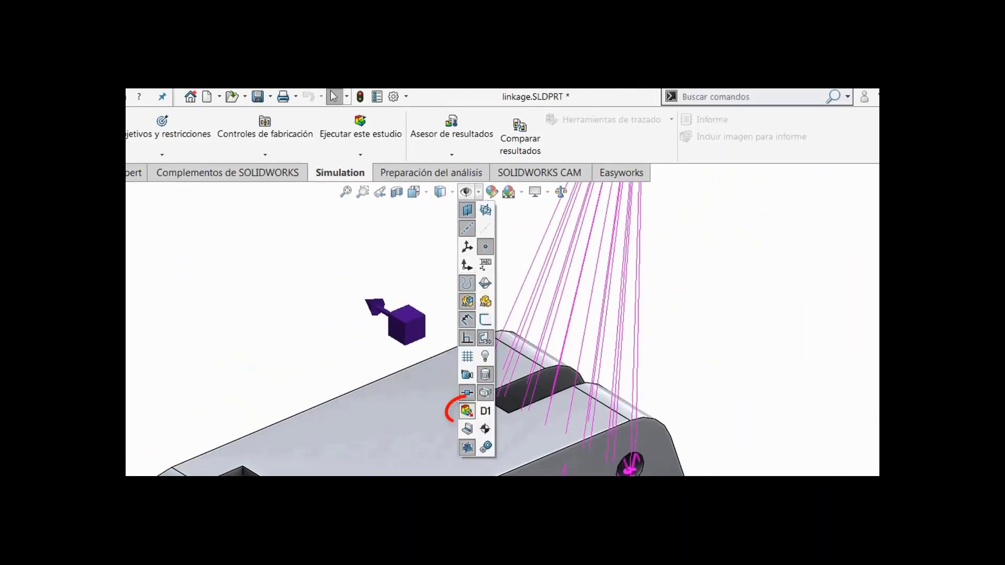
click(467, 412)
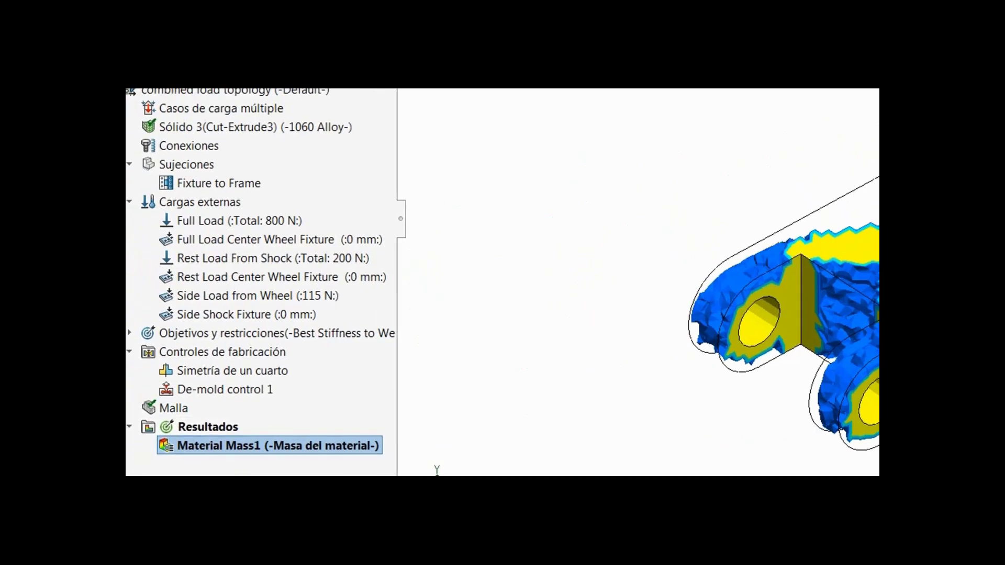
Step: Edit the Material Mass1 plot to use the default material mass and calculate its smoothed mesh
right_click(224, 445)
click(295, 161)
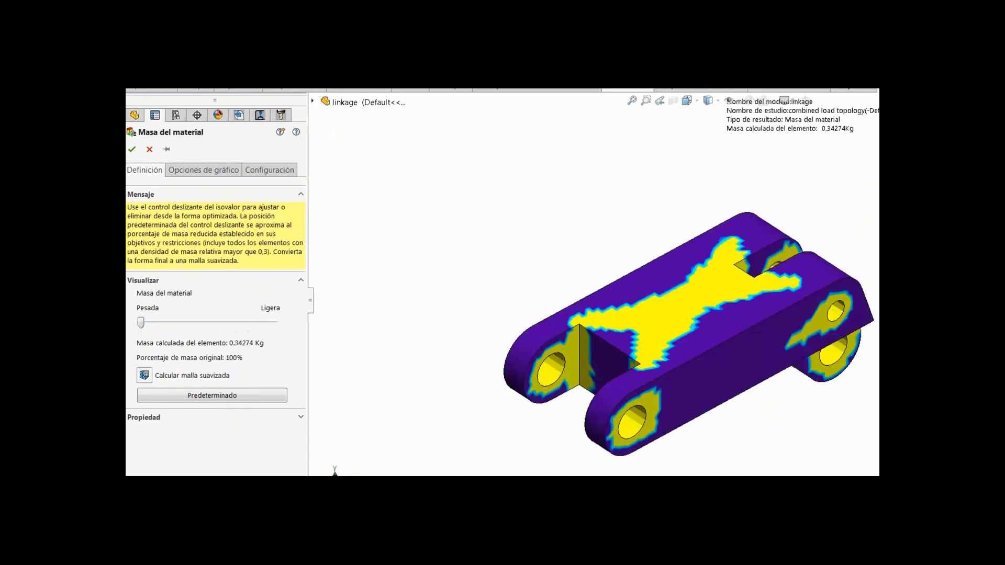
click(212, 395)
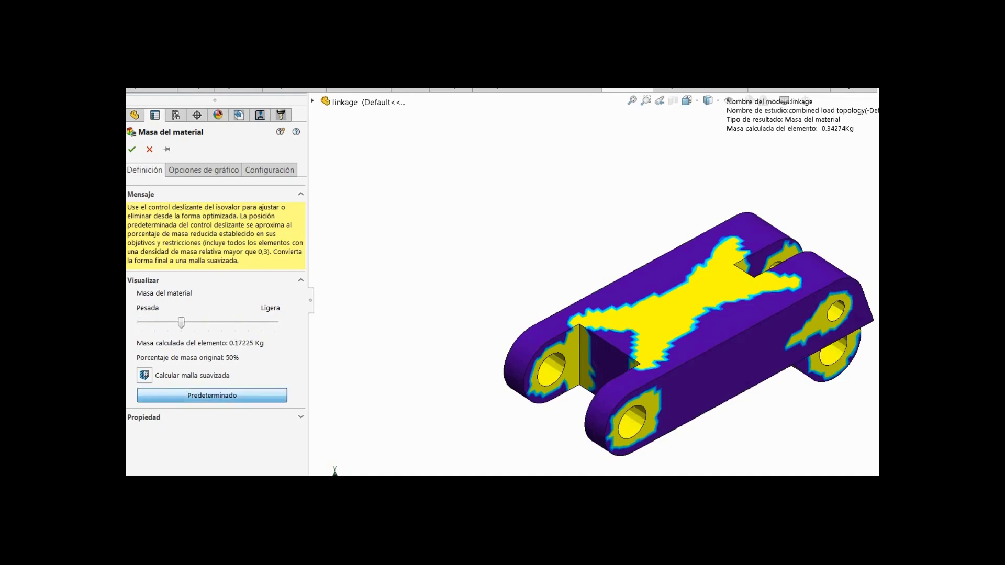
click(144, 375)
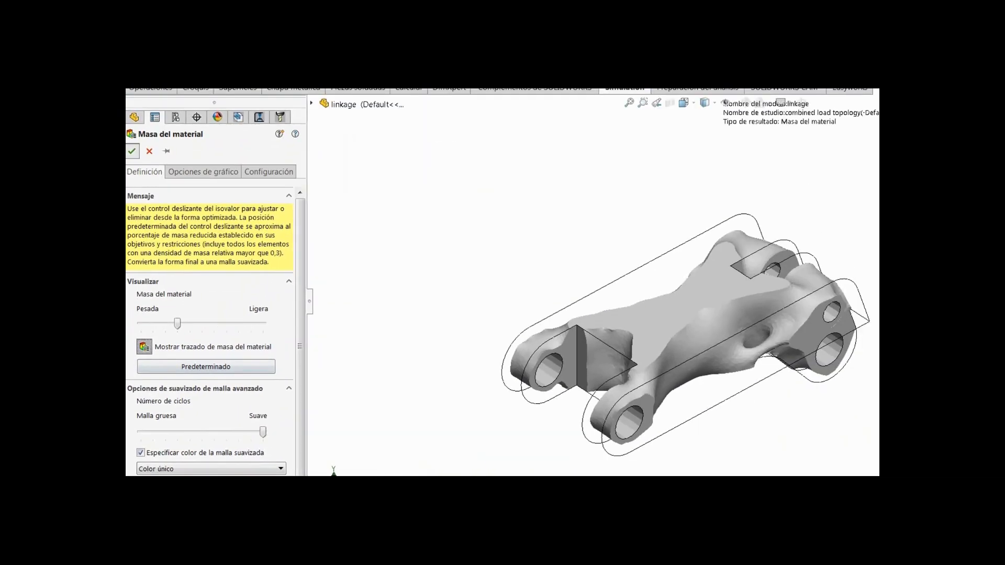
click(132, 151)
Step: Set up the smoothed mesh export of the Material Mass1 plot with a new part file as the destination
right_click(210, 453)
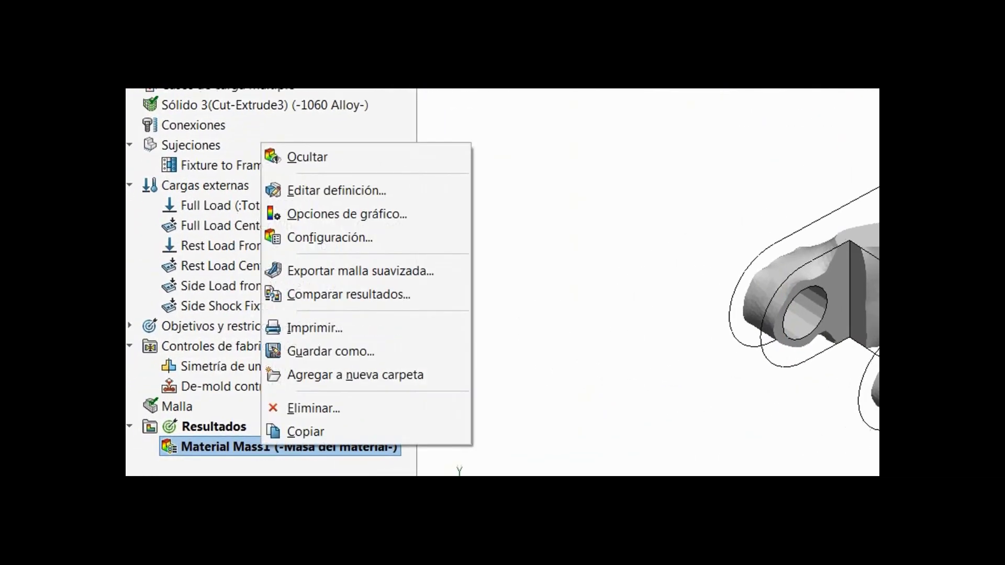
click(378, 256)
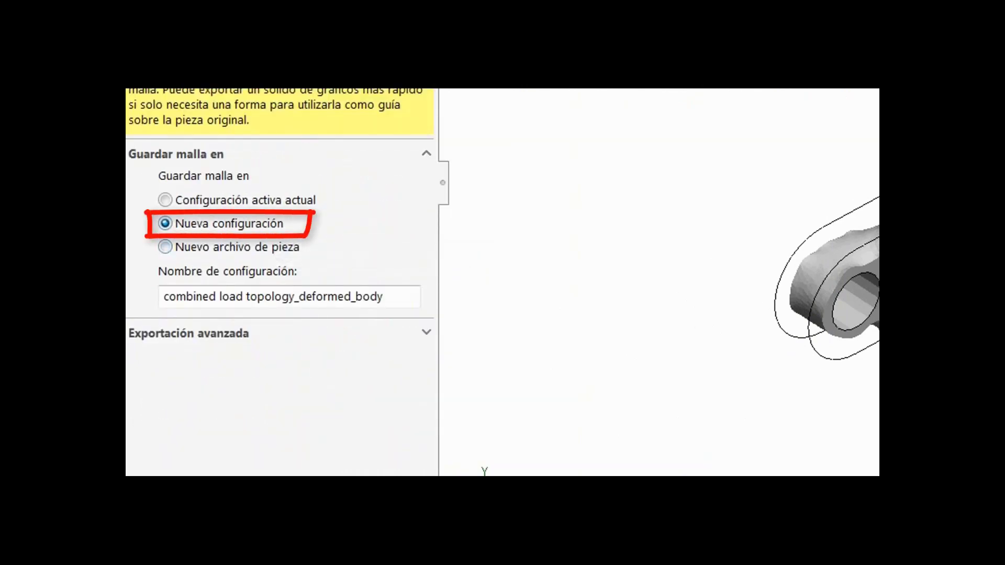
click(166, 247)
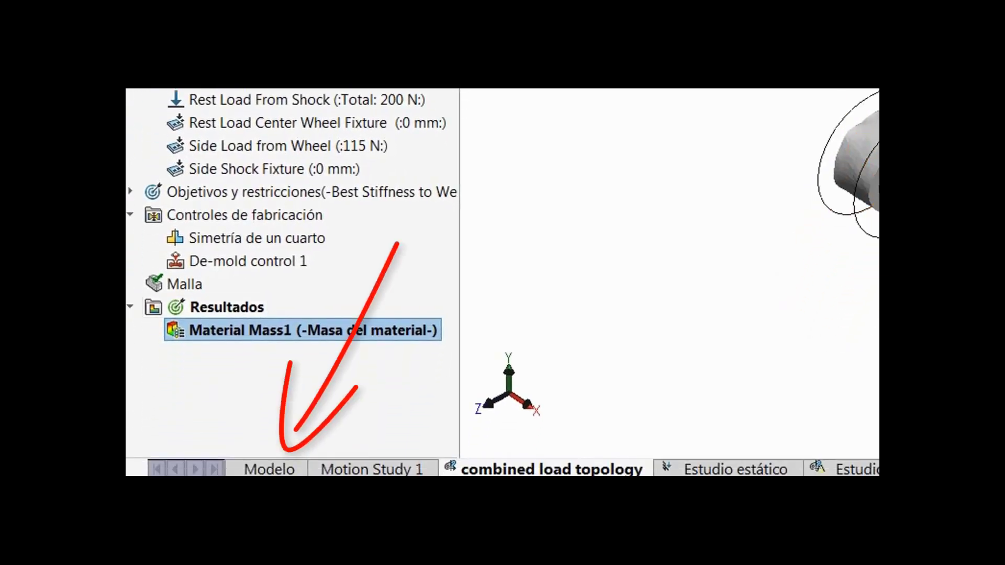
Step: Return to the model and overlay the Material Mass1 result of combined load topology on the part as a simulation display
click(268, 468)
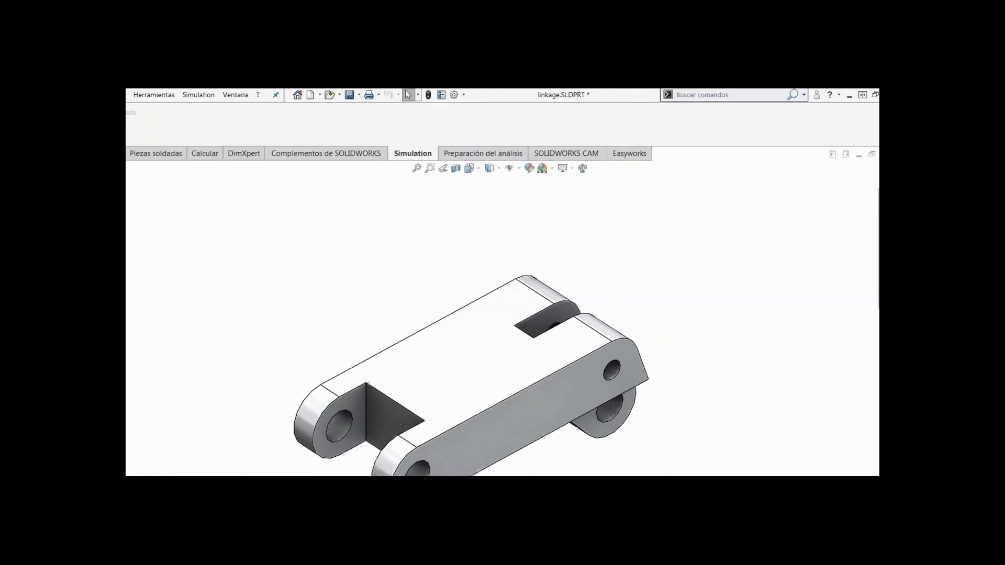
click(443, 205)
click(522, 320)
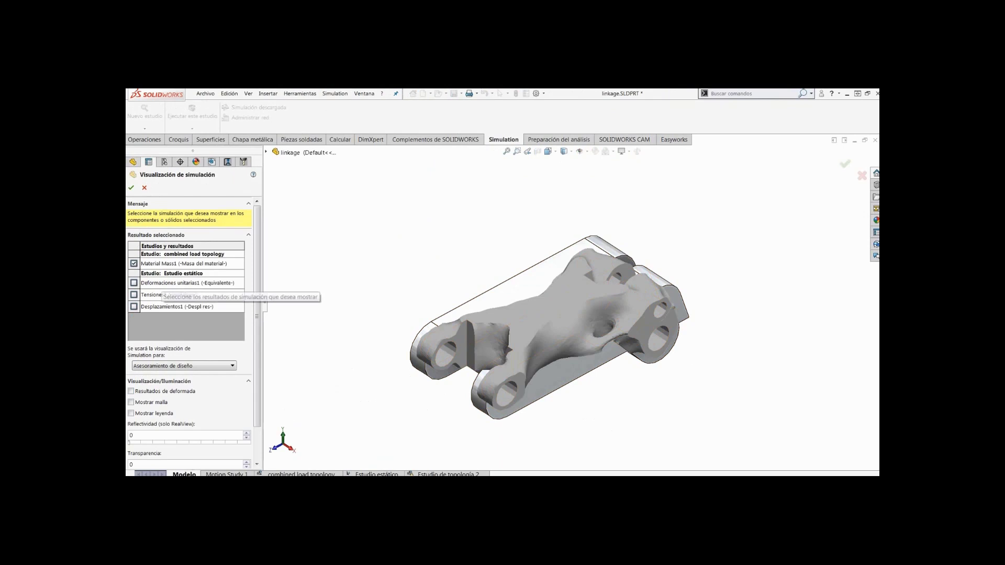
click(131, 188)
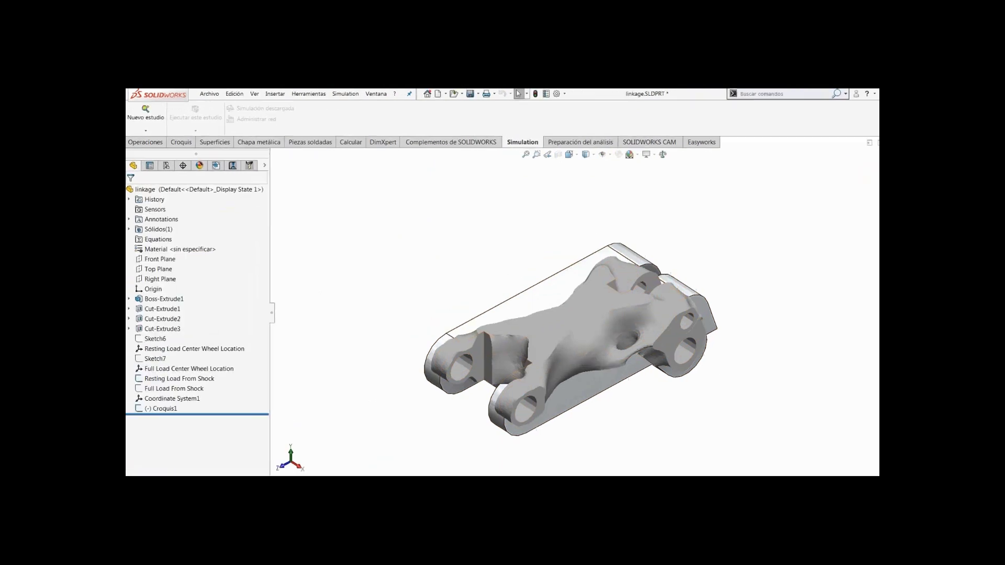
Step: Sketch a straight slot about 37 mm between arc centres on the linkage's top face, centred on one long side edge beside the optimized shape
click(144, 139)
click(514, 161)
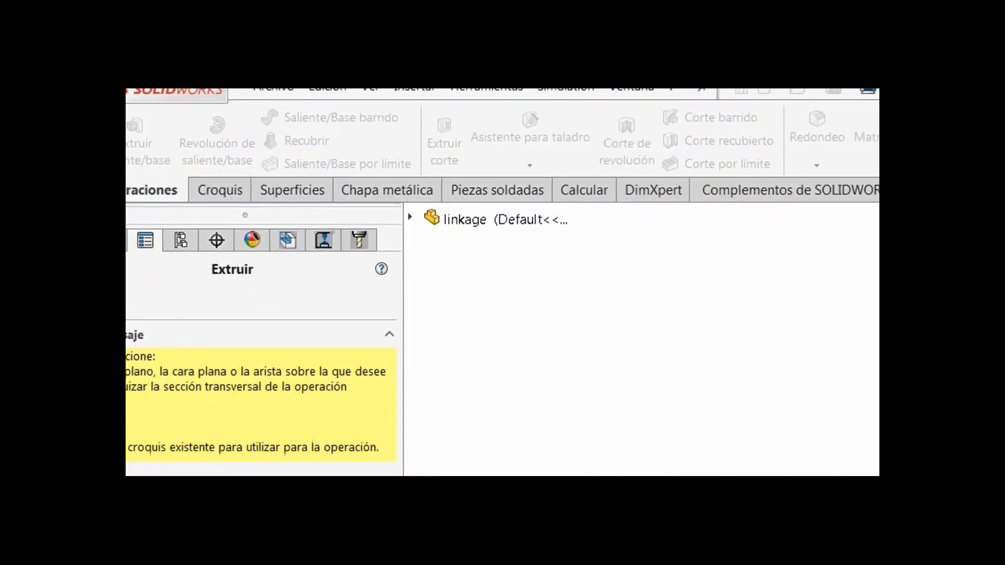
click(527, 325)
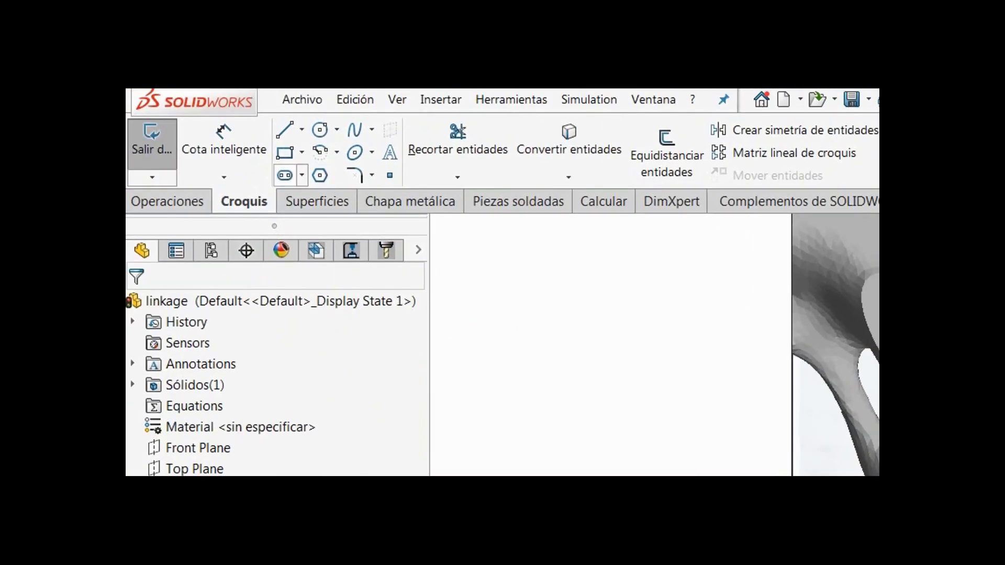
click(285, 176)
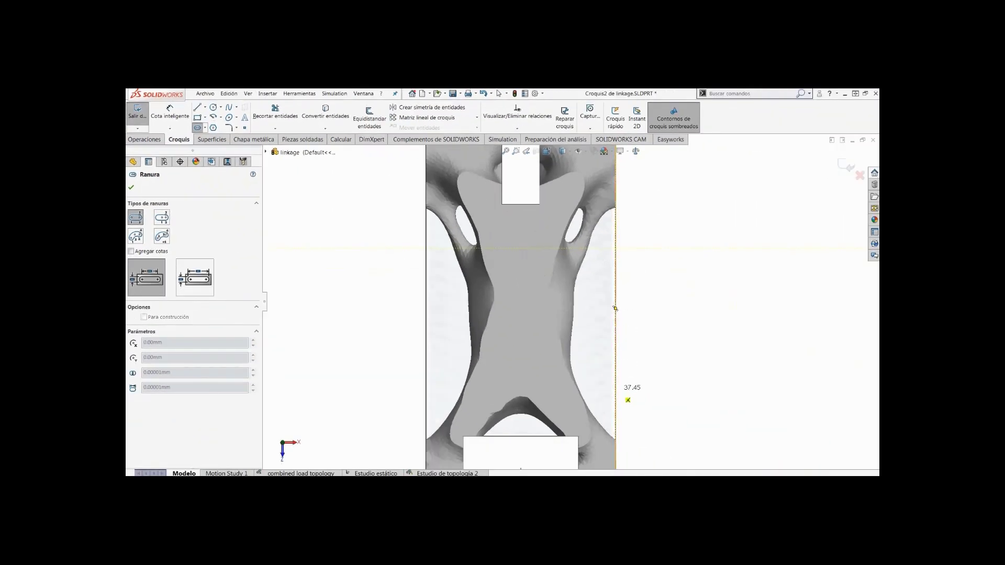
click(615, 390)
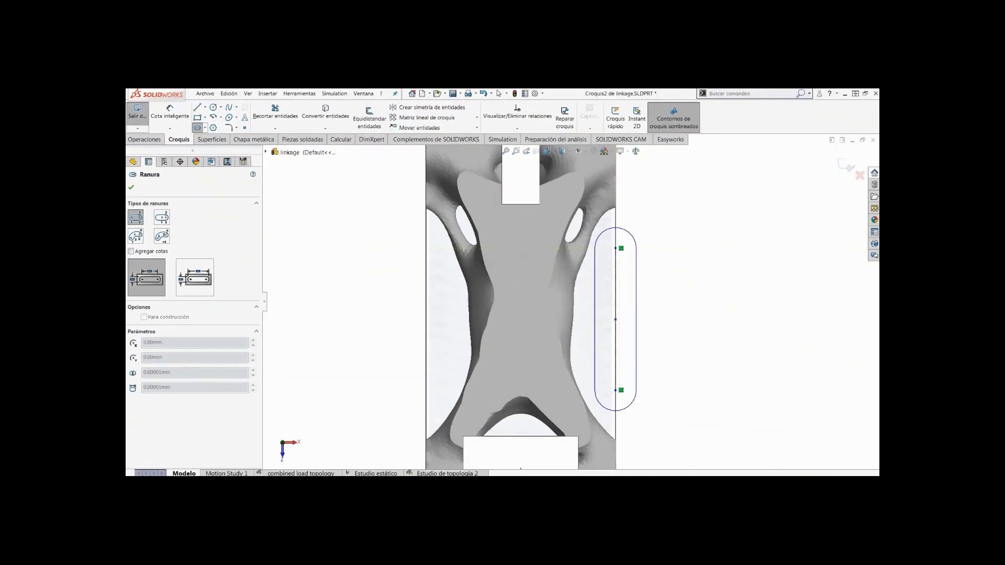
click(616, 416)
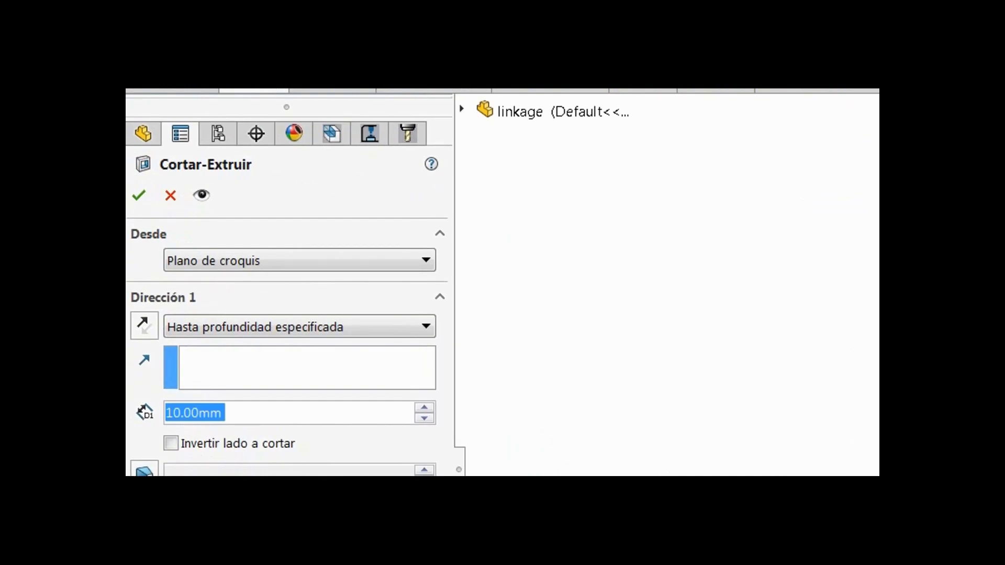
Step: Cut the slot sketch through all of the linkage with an extruded cut
click(299, 326)
click(209, 363)
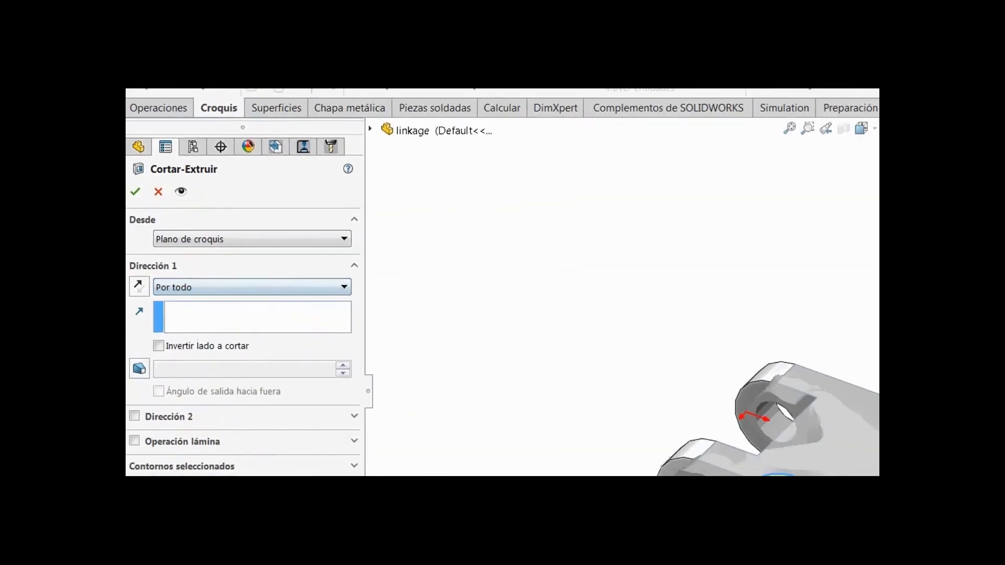
click(138, 195)
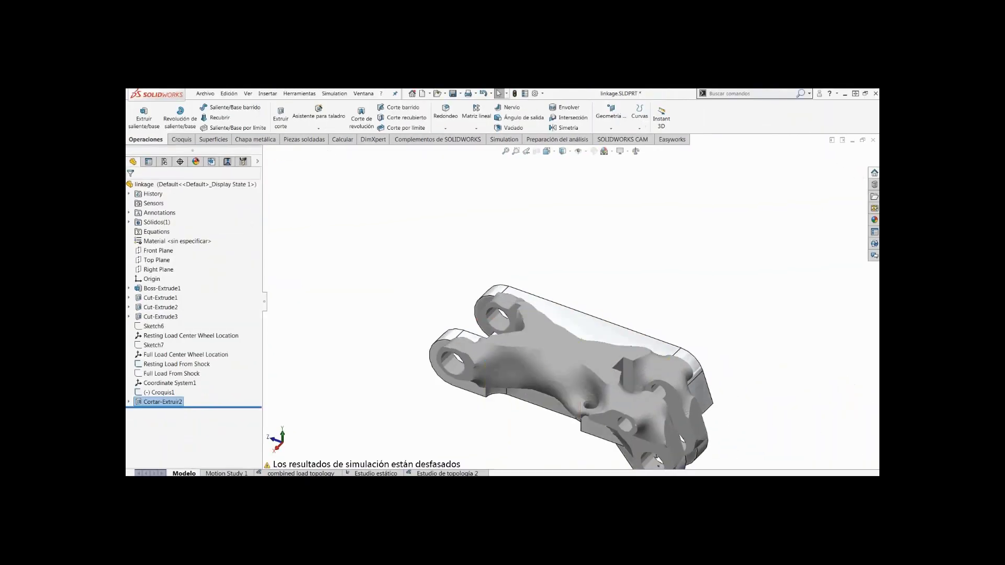
Step: Turn off the simulation display and mirror the slot cut about the Right Plane
click(622, 151)
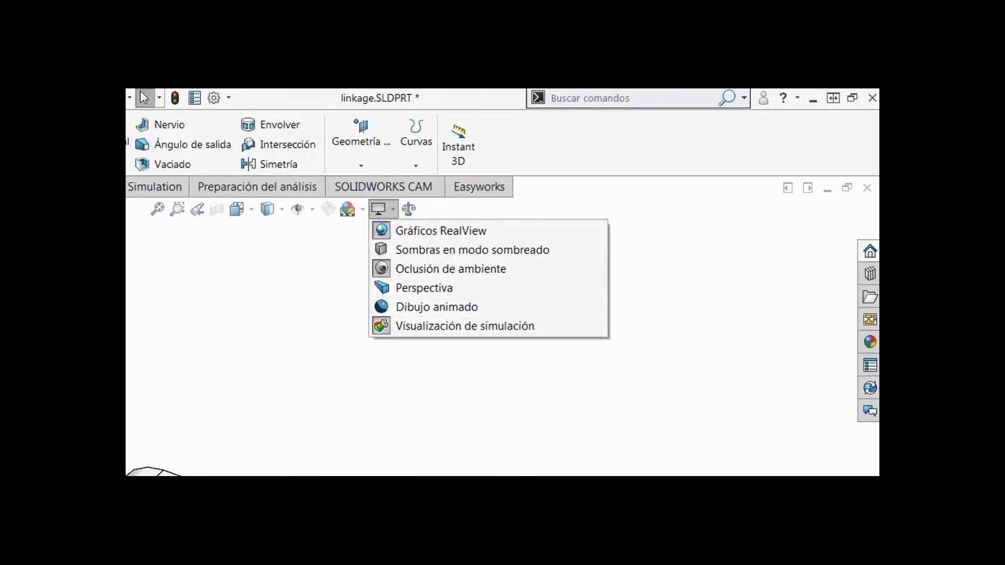
click(658, 211)
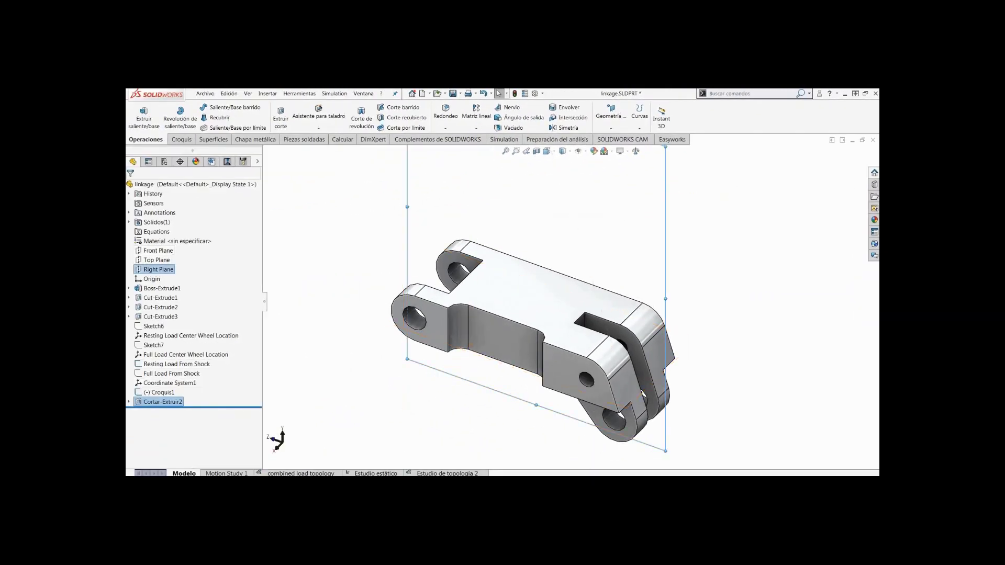
click(476, 129)
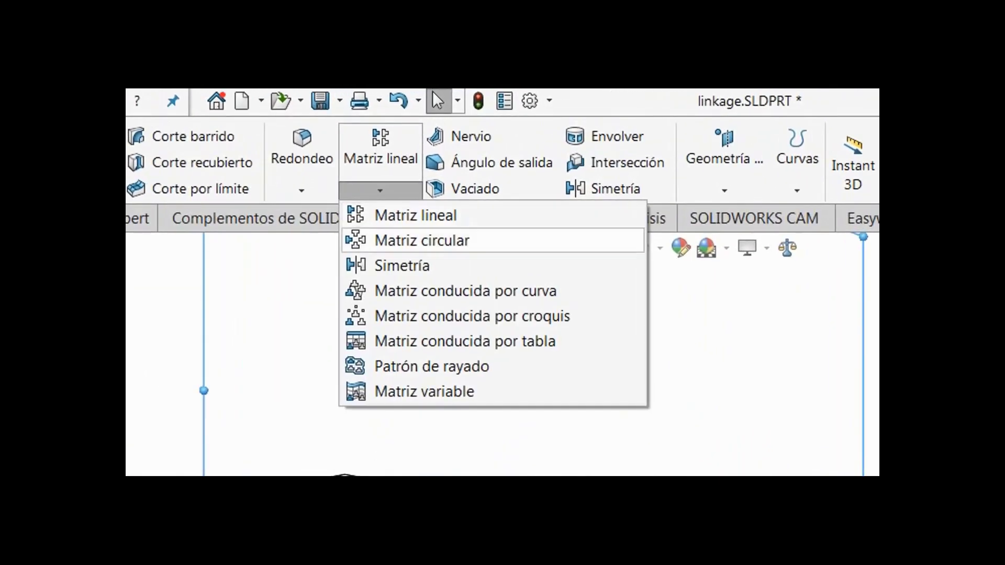
click(402, 265)
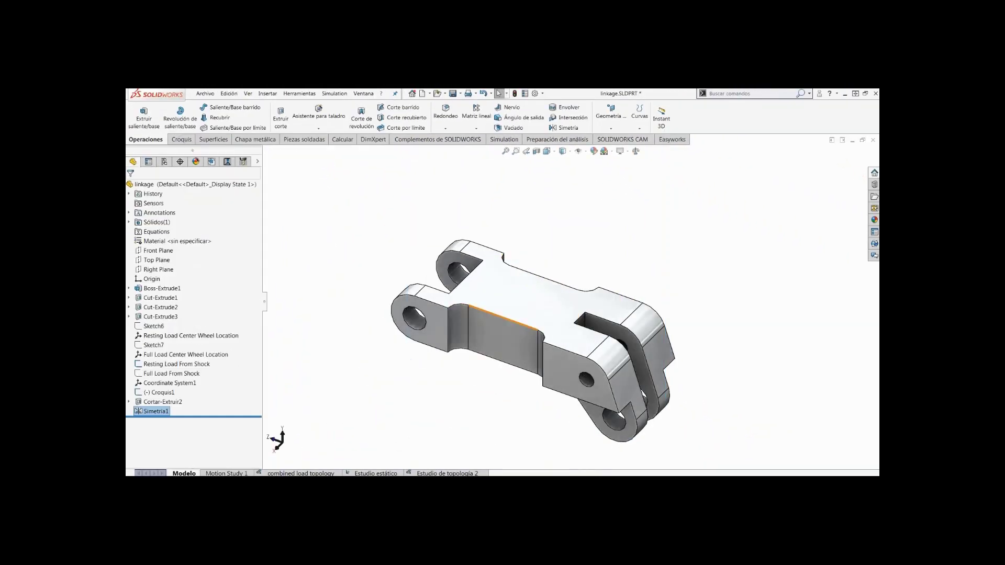
middle_click(500, 324)
middle_drag(500, 324, 545, 209)
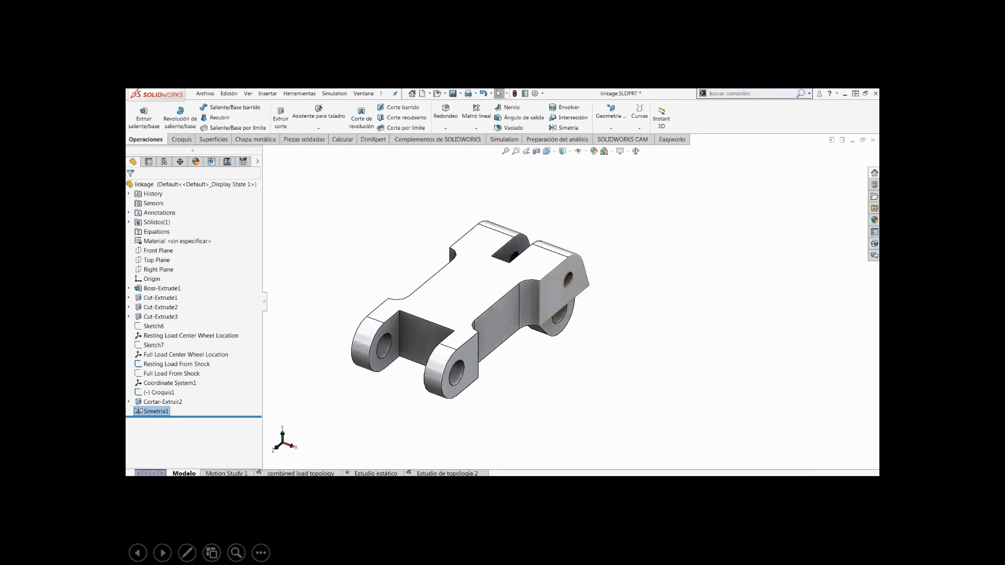
key(Right)
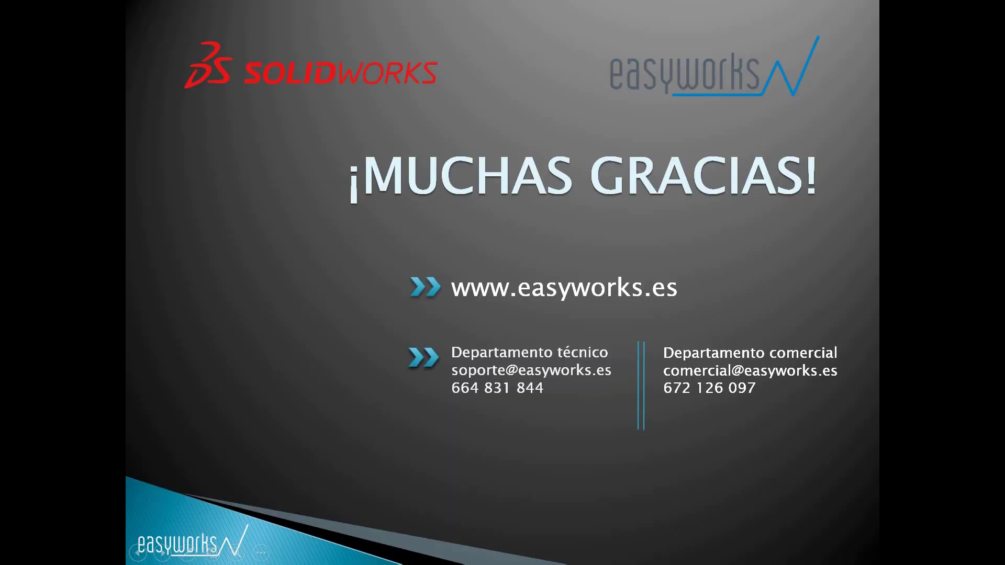